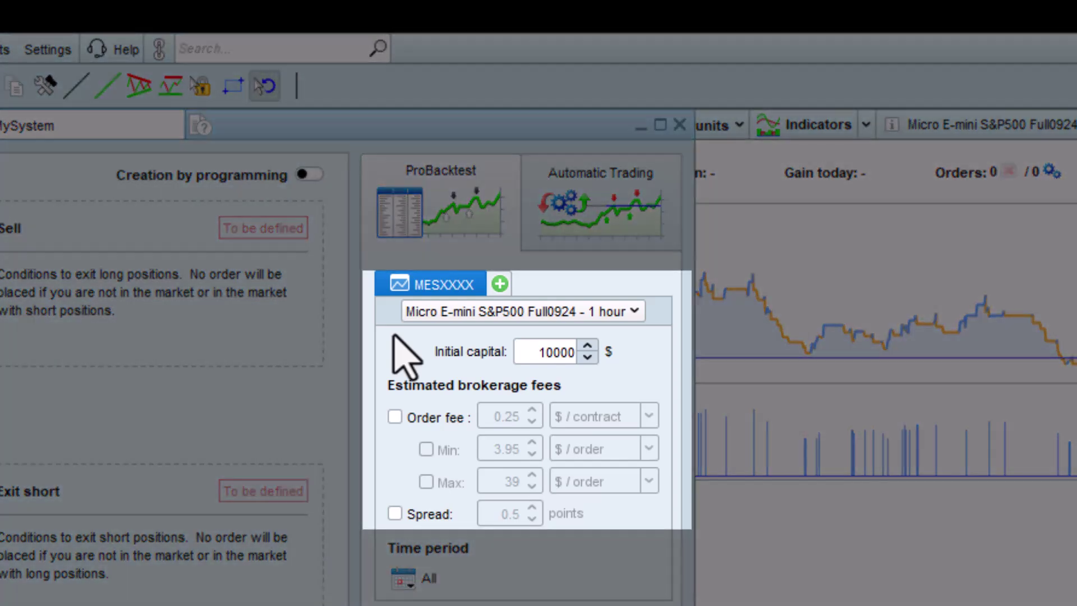
Set a per-contract order fee with minimum and maximum per order, plus a 0.5-point spread.
{"action": "left_click", "coordinate": [396, 416]}
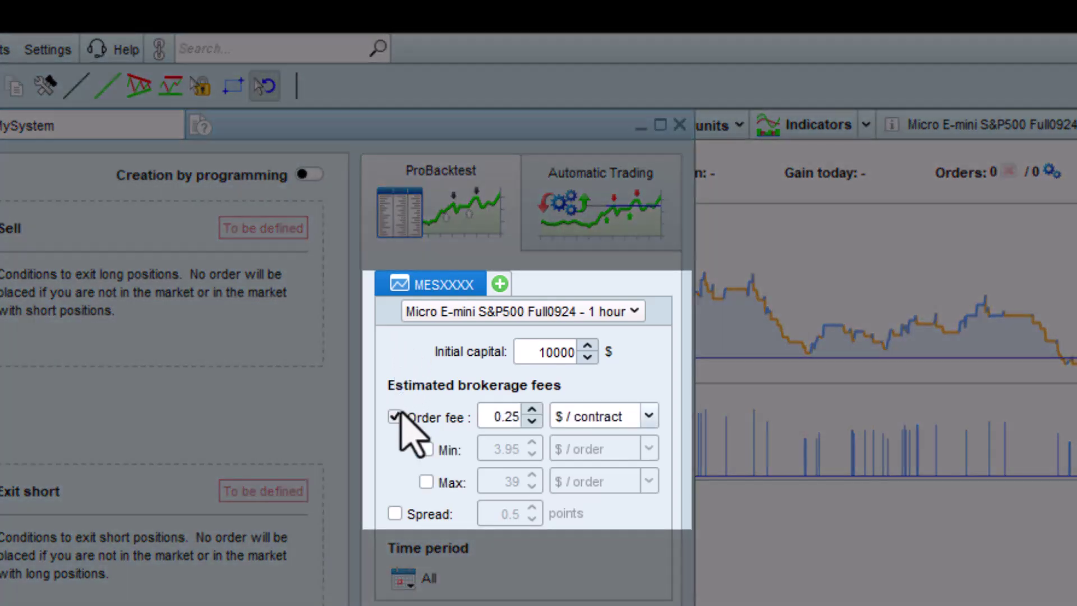
{"action": "left_click", "coordinate": [646, 416]}
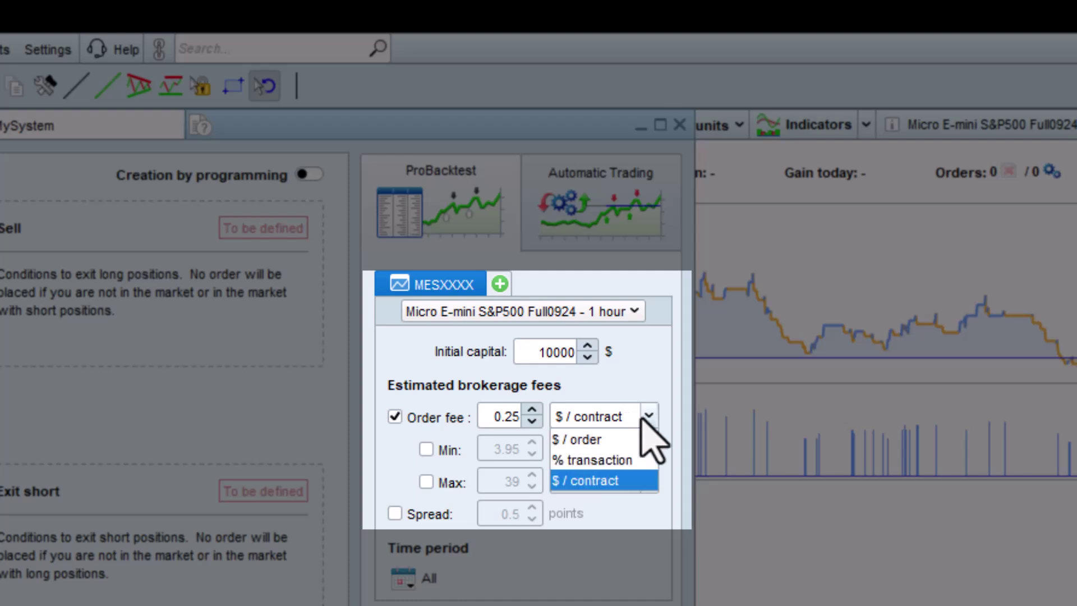
{"action": "left_click", "coordinate": [645, 416]}
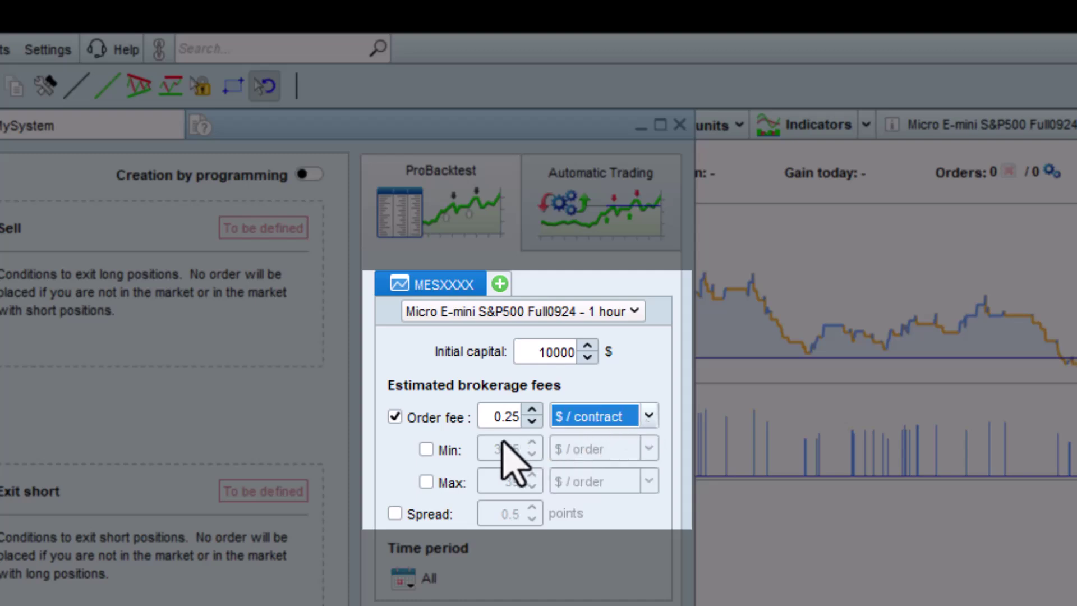
{"action": "left_click", "coordinate": [426, 449]}
{"action": "left_click", "coordinate": [425, 482]}
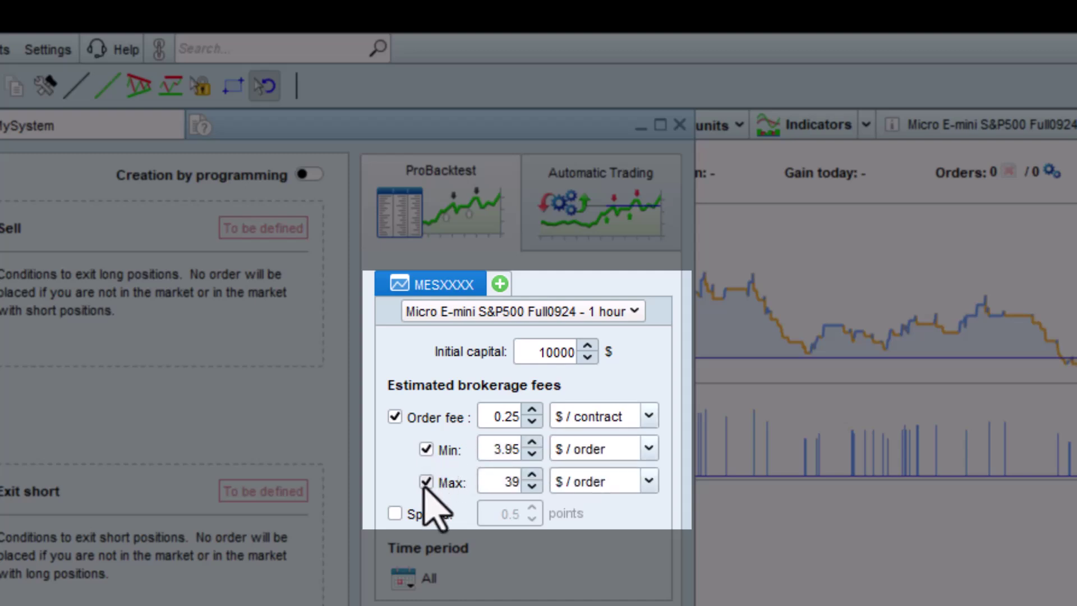
{"action": "left_click", "coordinate": [394, 513]}
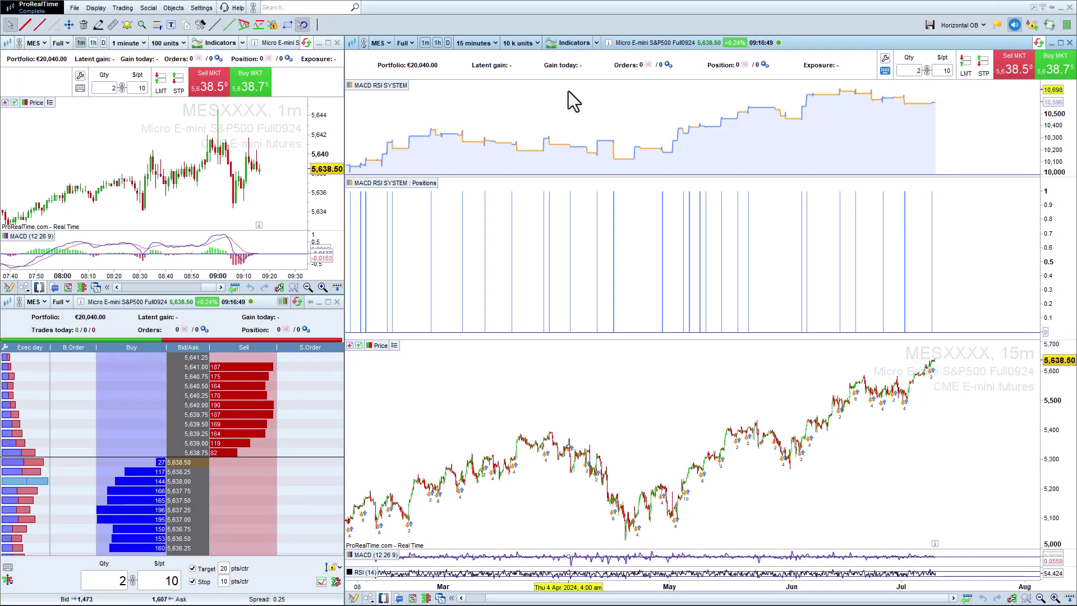
{"action": "left_click", "coordinate": [391, 87]}
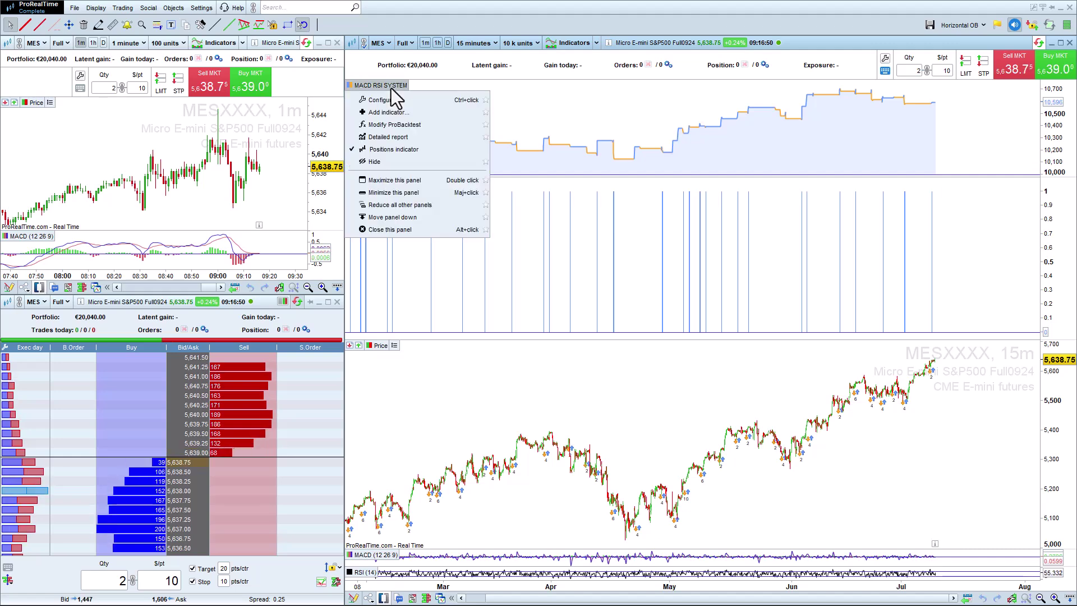
{"action": "left_click", "coordinate": [432, 123]}
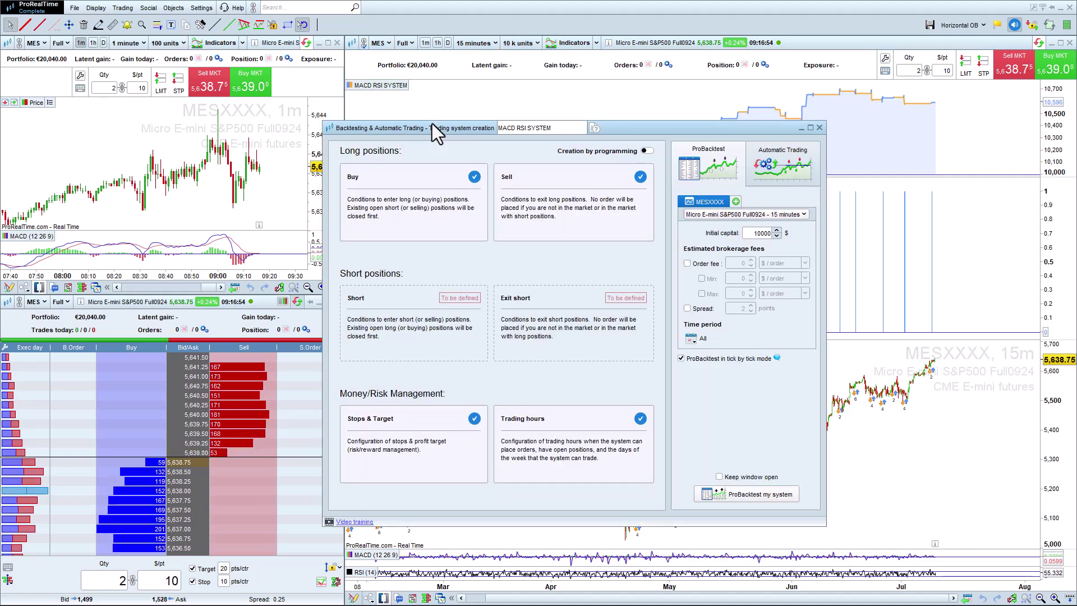
{"action": "left_click", "coordinate": [690, 337]}
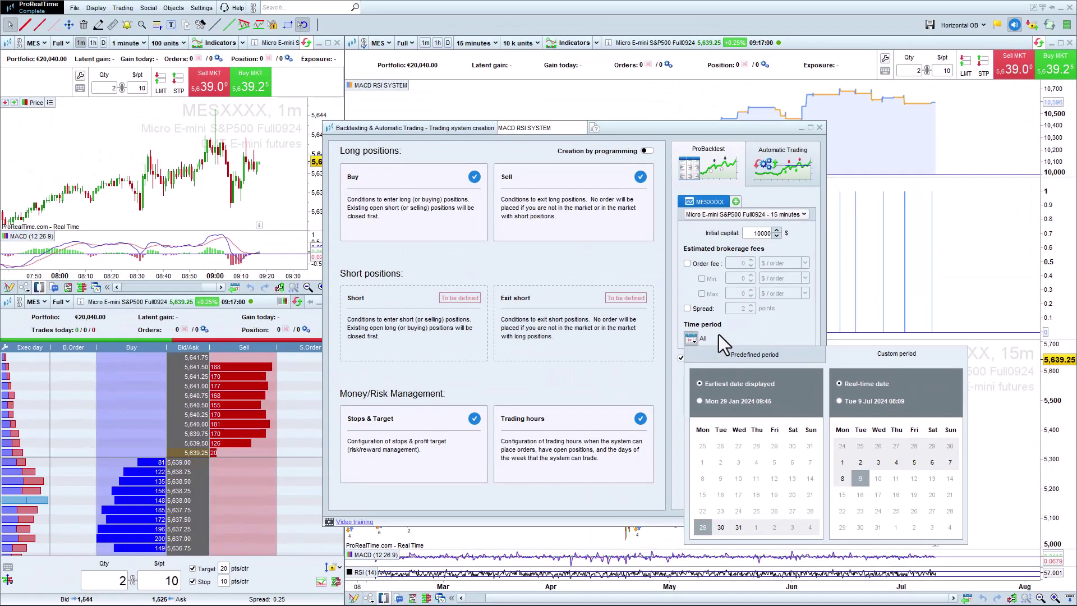
{"action": "left_click", "coordinate": [718, 335]}
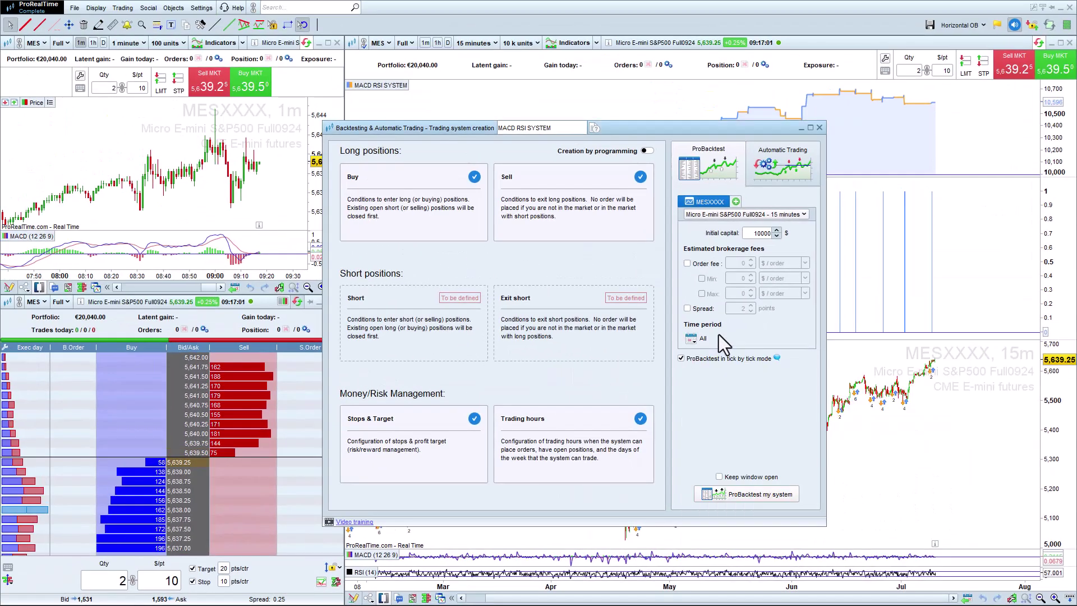
{"action": "left_click", "coordinate": [819, 128]}
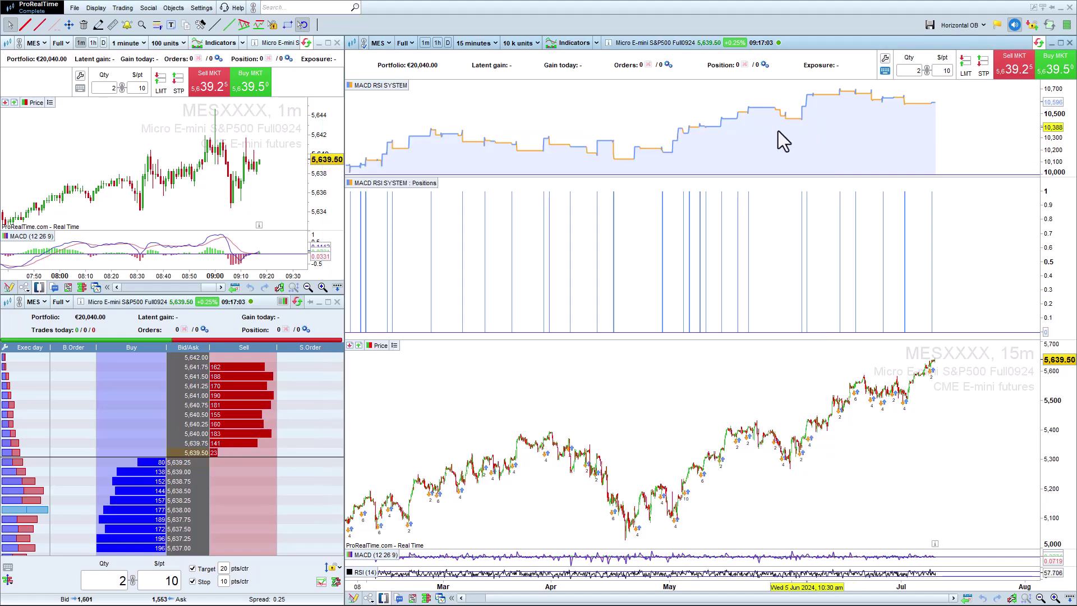
Change the historical data amount from 10 k to 100 k units, then reopen the dropdown.
{"action": "left_click", "coordinate": [536, 44]}
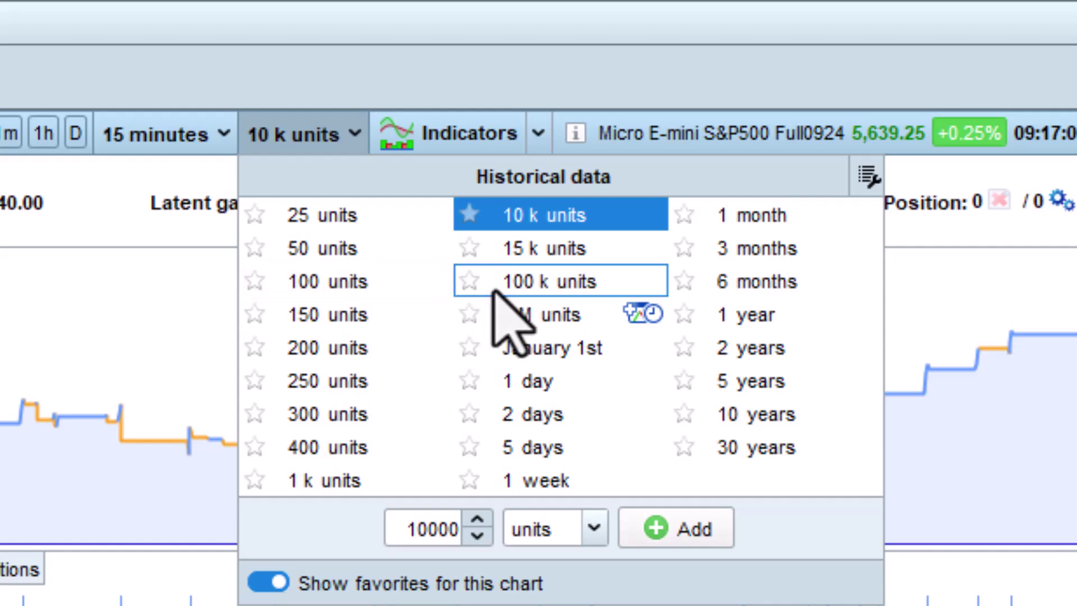
{"action": "left_click", "coordinate": [493, 286]}
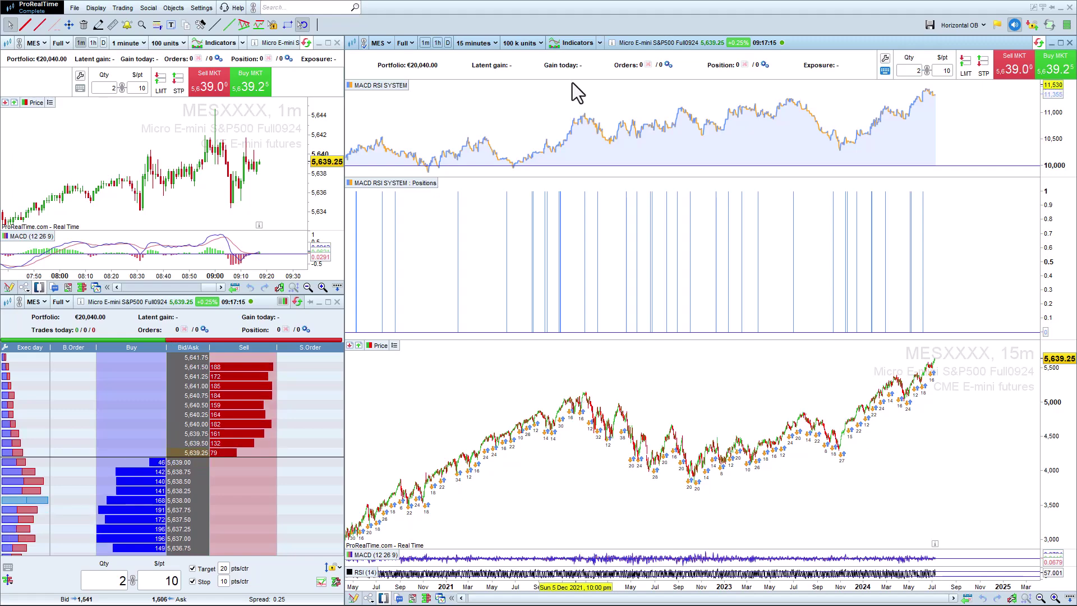
{"action": "left_click", "coordinate": [541, 45]}
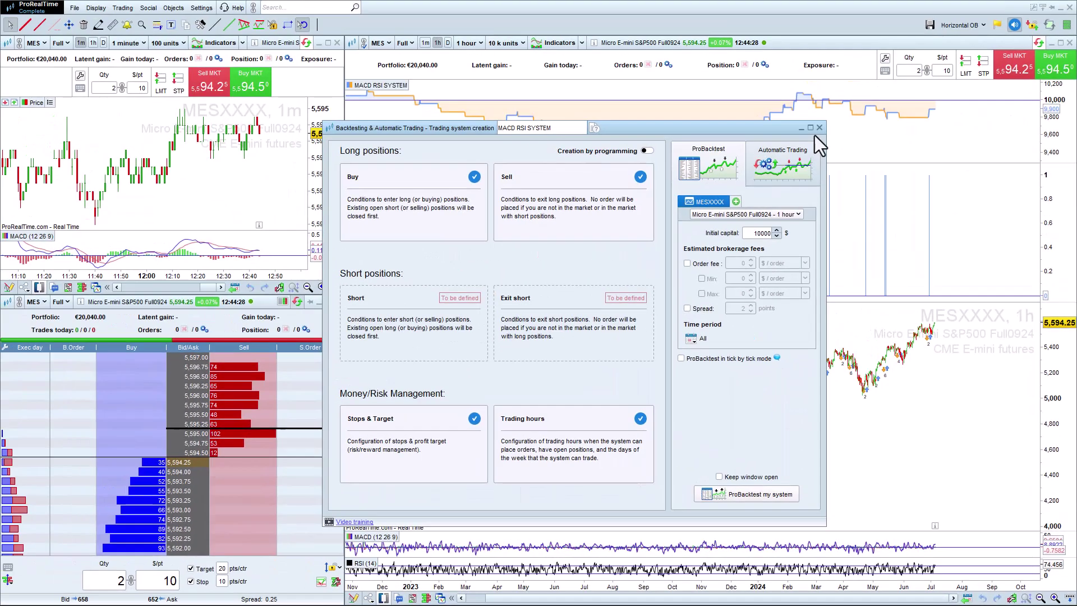
Tick 'ProBacktest in tick by tick mode' in the MACD RSI SYSTEM's Modify ProBacktest settings.
{"action": "left_click", "coordinate": [819, 130]}
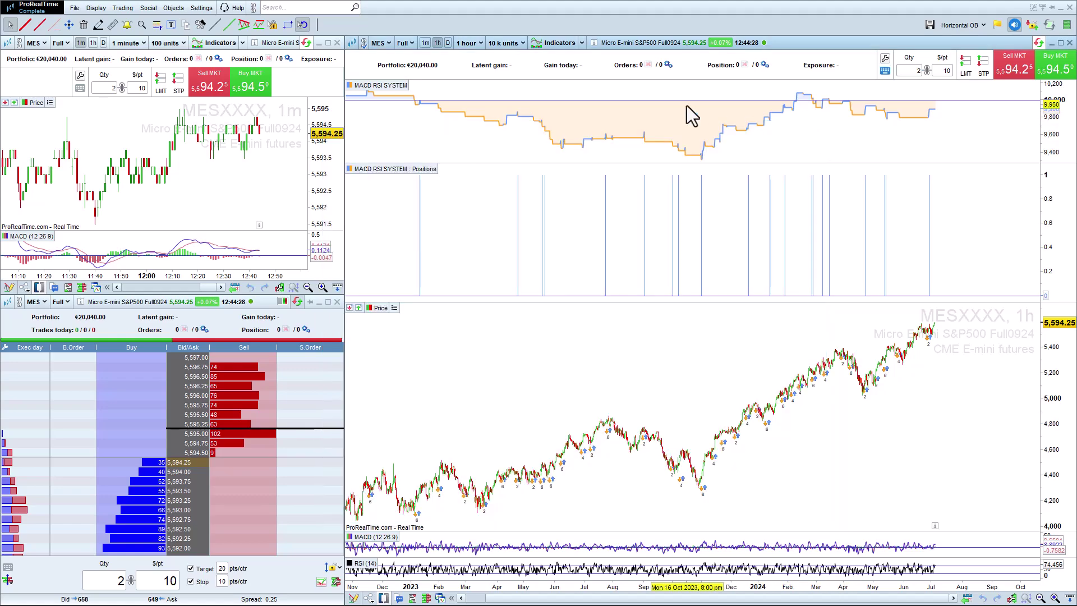
{"action": "left_click", "coordinate": [395, 85]}
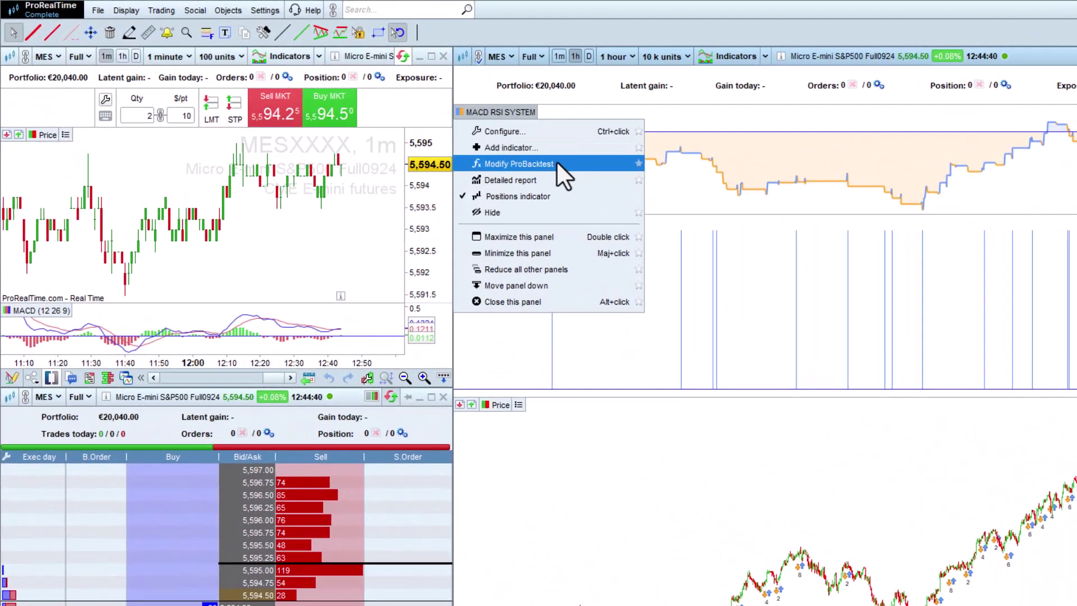
{"action": "left_click", "coordinate": [557, 163]}
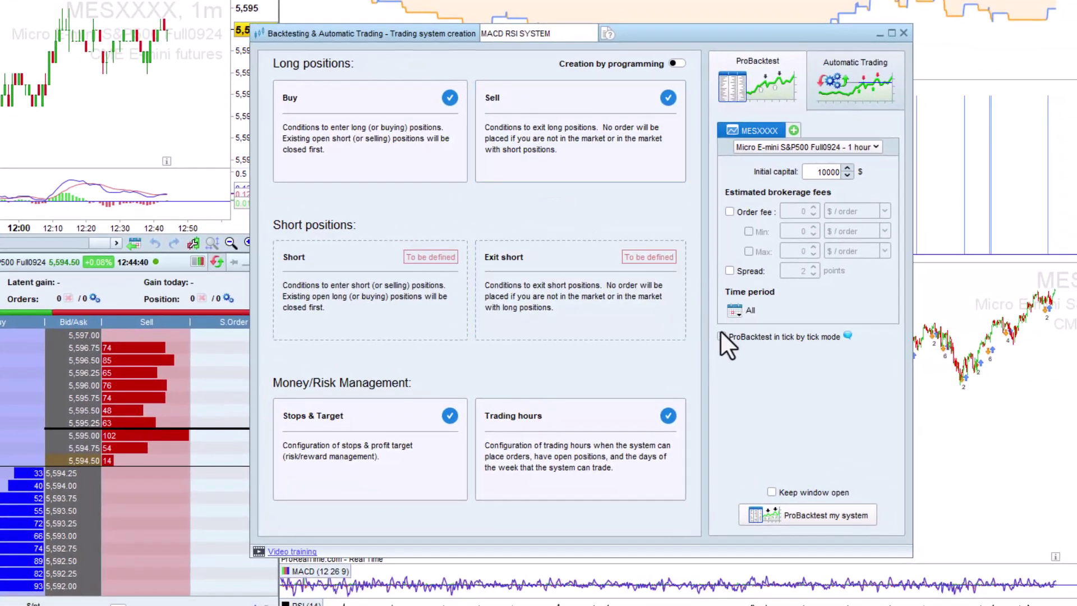
{"action": "left_click", "coordinate": [721, 337]}
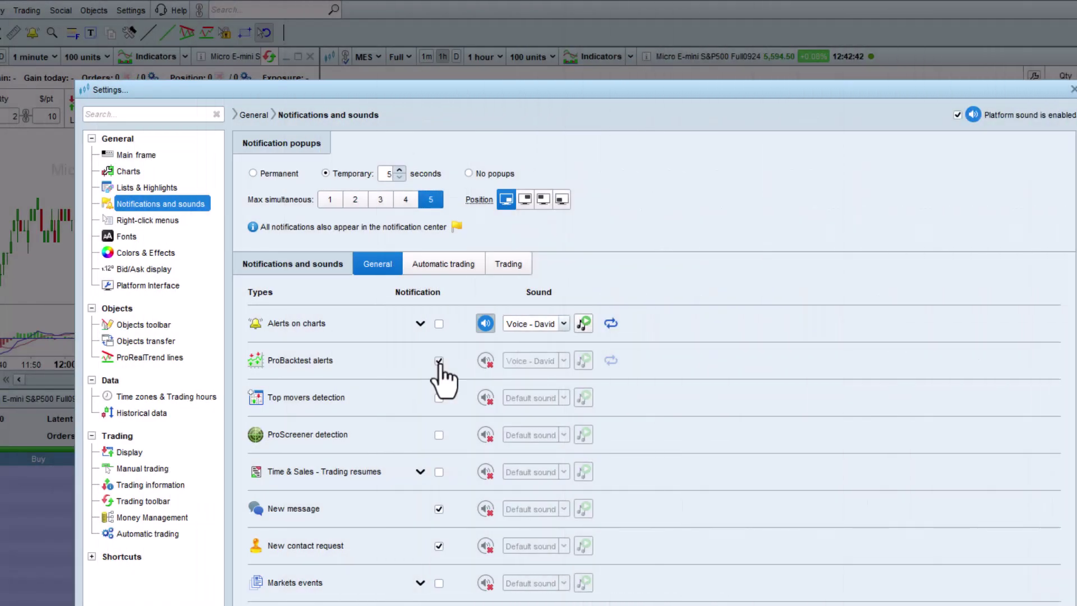
Tick the Notification box for ProBacktest alerts under Notifications and sounds > General.
{"action": "left_click", "coordinate": [438, 360]}
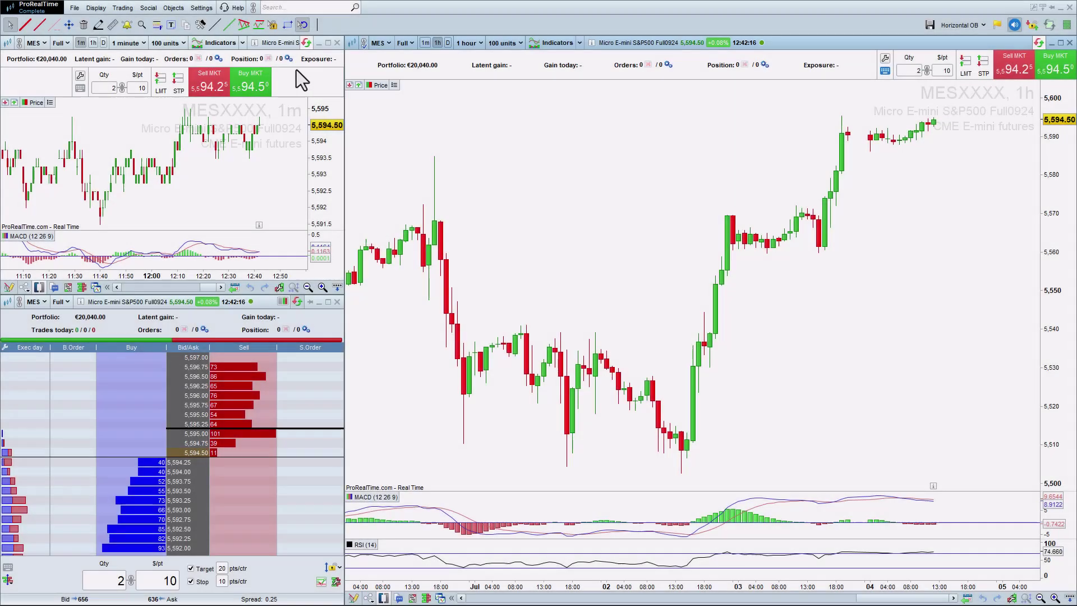
Tick Email for strategy expiry in Platform Settings' Automatic trading notifications.
{"action": "left_click", "coordinate": [202, 8]}
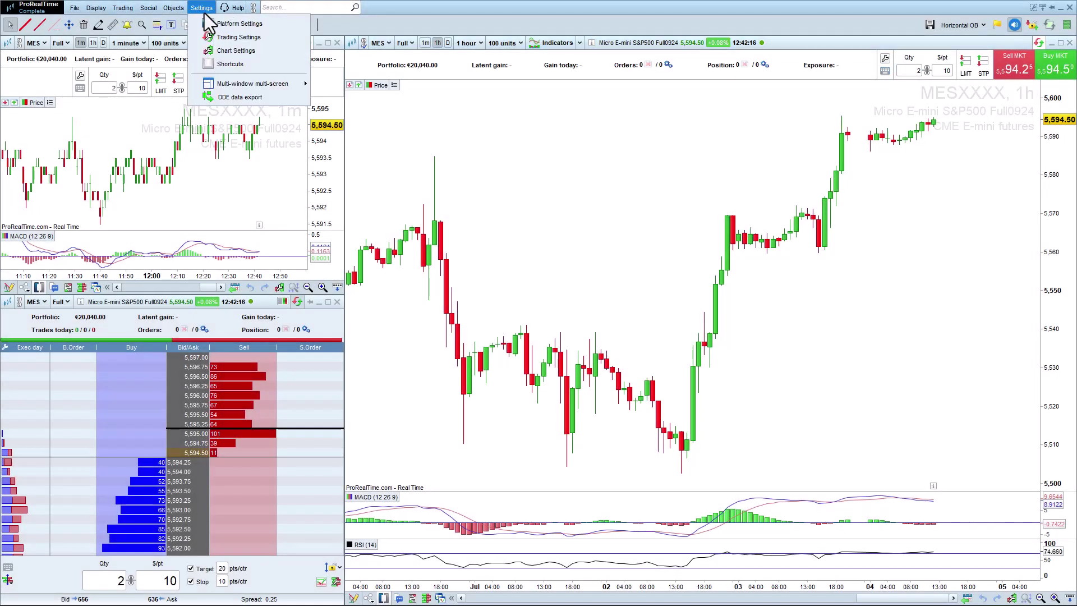
{"action": "left_click", "coordinate": [198, 24]}
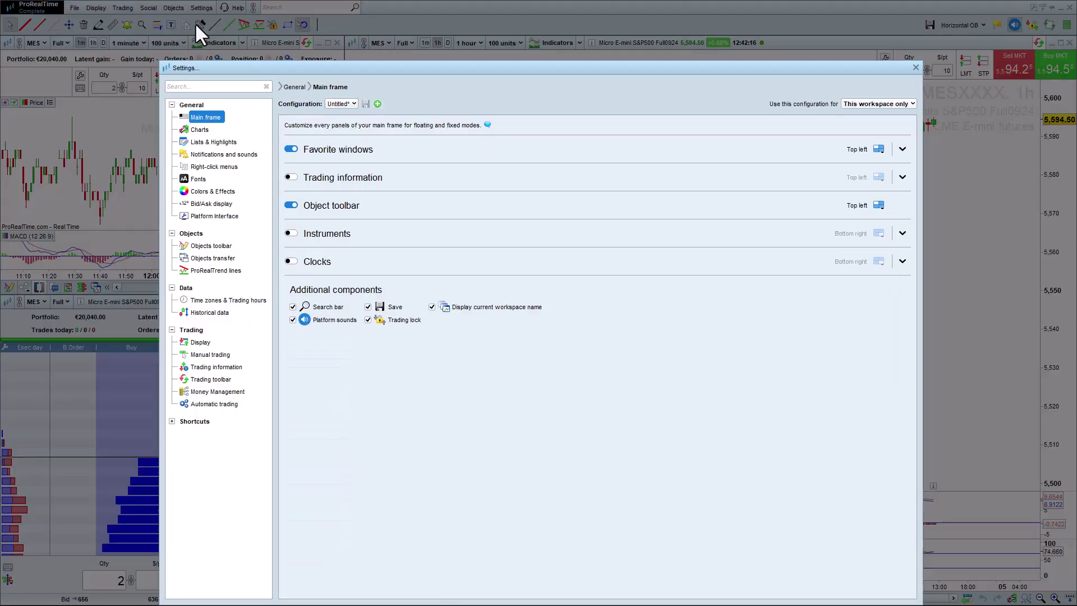
{"action": "left_click", "coordinate": [259, 160]}
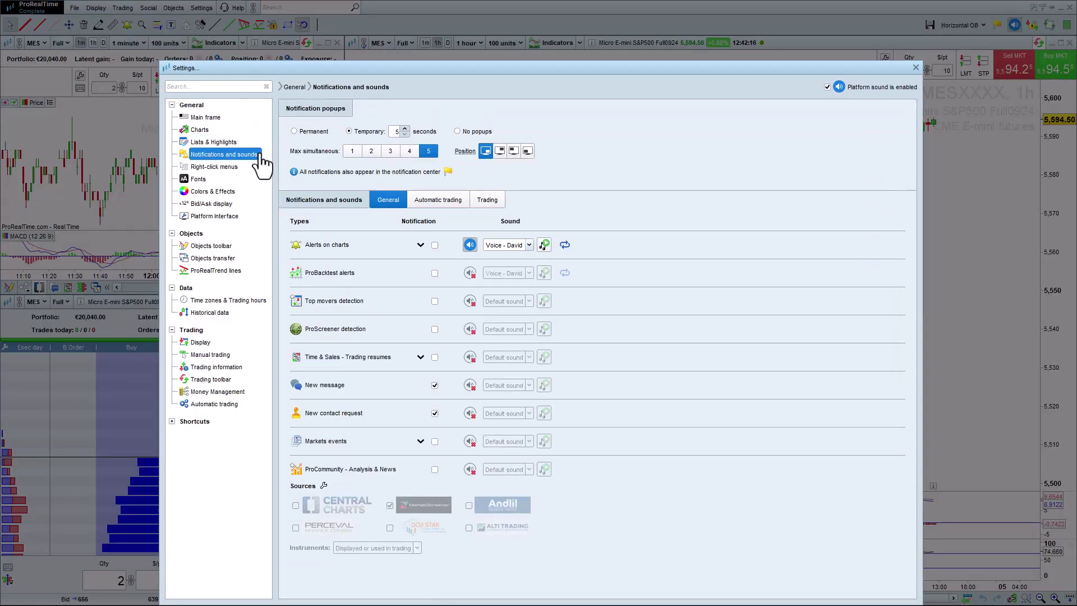
{"action": "left_click", "coordinate": [438, 201]}
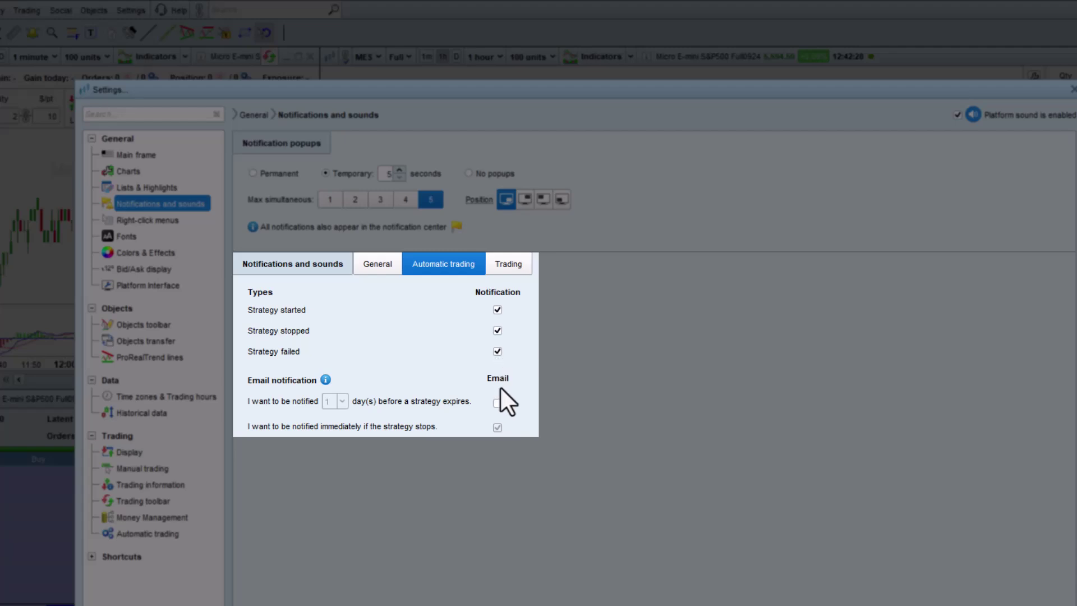
{"action": "left_click", "coordinate": [498, 401]}
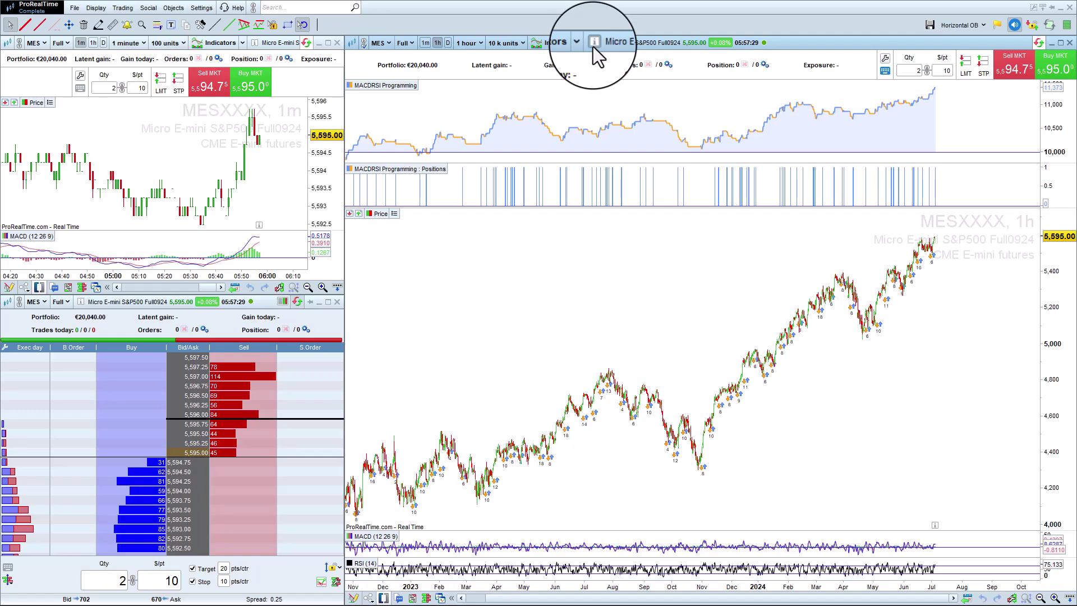
Open the '17:00 to 17:00' trading hours link from the Micro E-mini S&P500 info panel.
{"action": "left_click", "coordinate": [593, 42]}
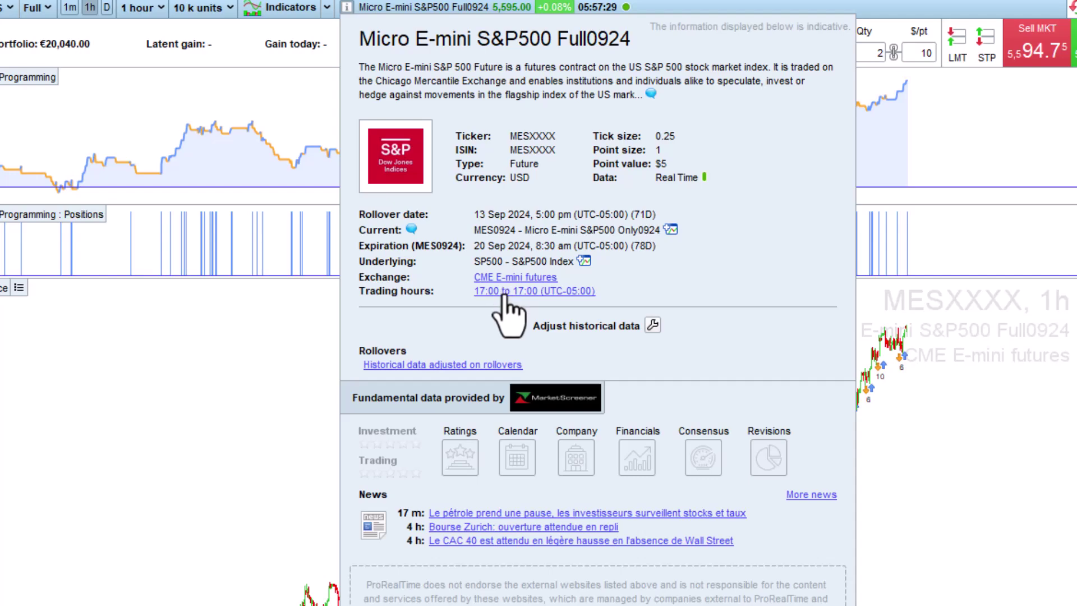
{"action": "left_click", "coordinate": [506, 291]}
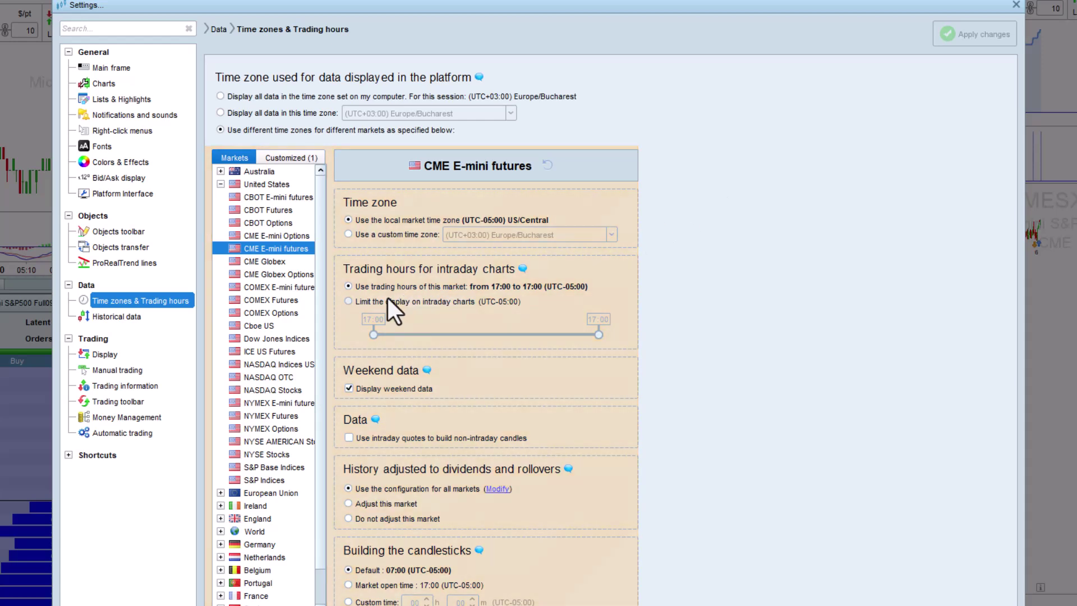
Limit CME E-mini intraday chart display to 07:00–17:00 and confirm applying the changes.
{"action": "left_click", "coordinate": [349, 301]}
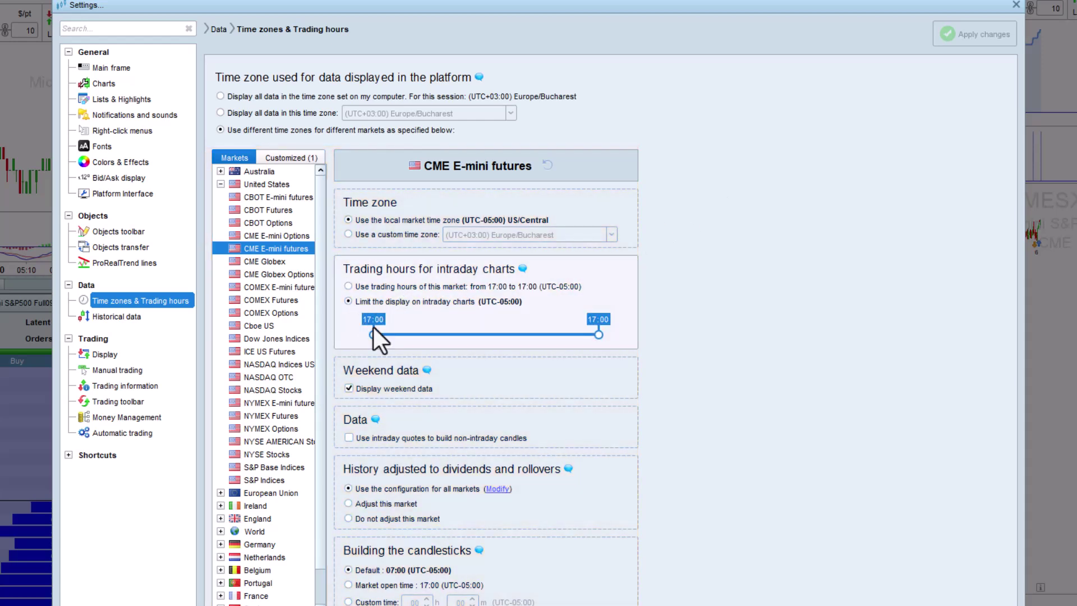
{"action": "left_click_drag", "start_coordinate": [373, 333], "coordinate": [507, 359]}
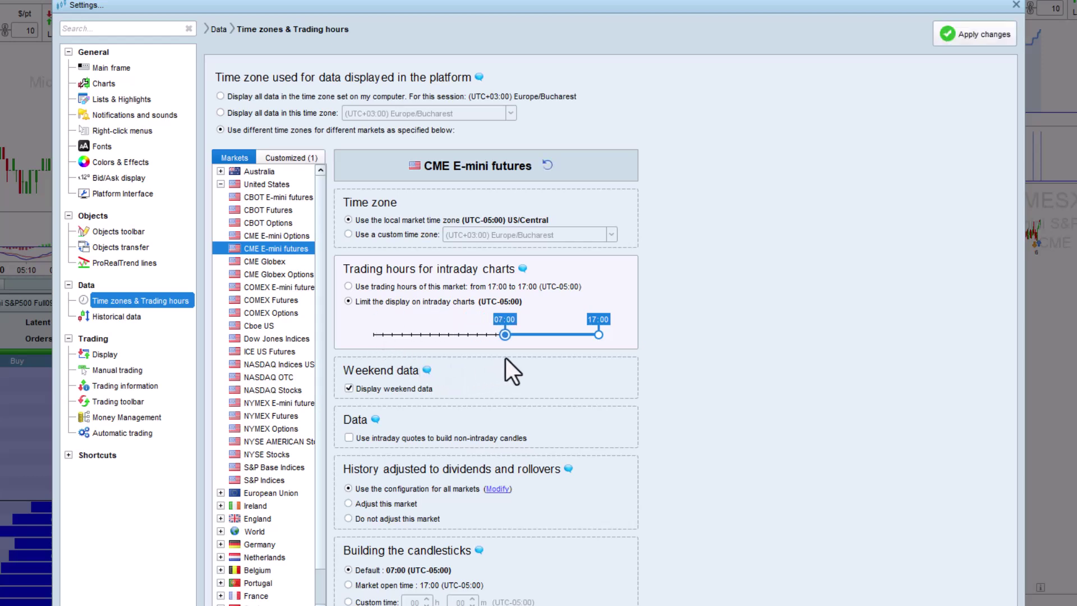
{"action": "left_click", "coordinate": [957, 40]}
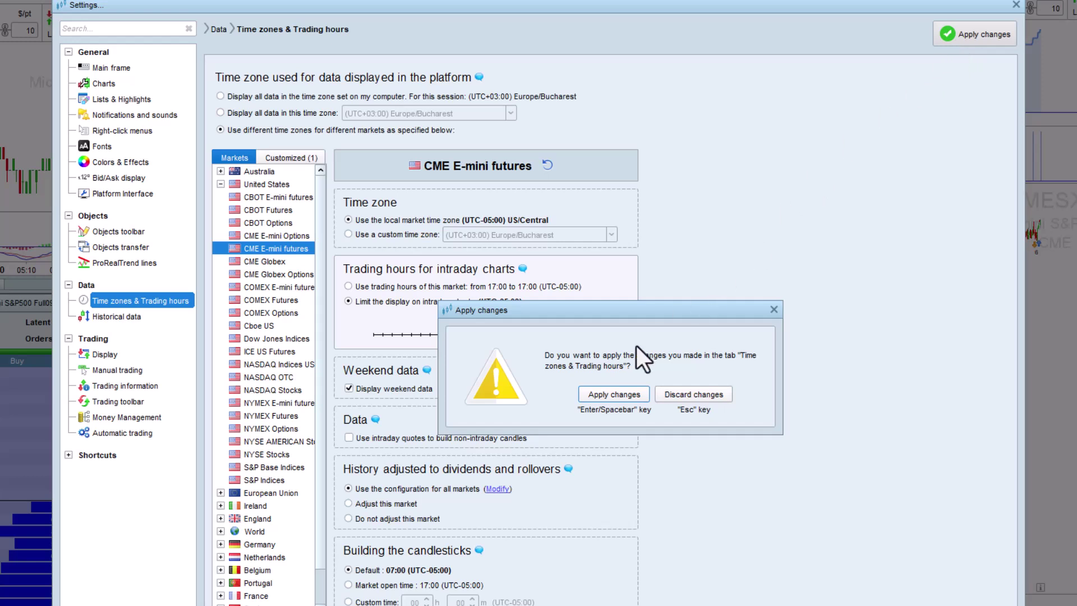
{"action": "left_click", "coordinate": [603, 396]}
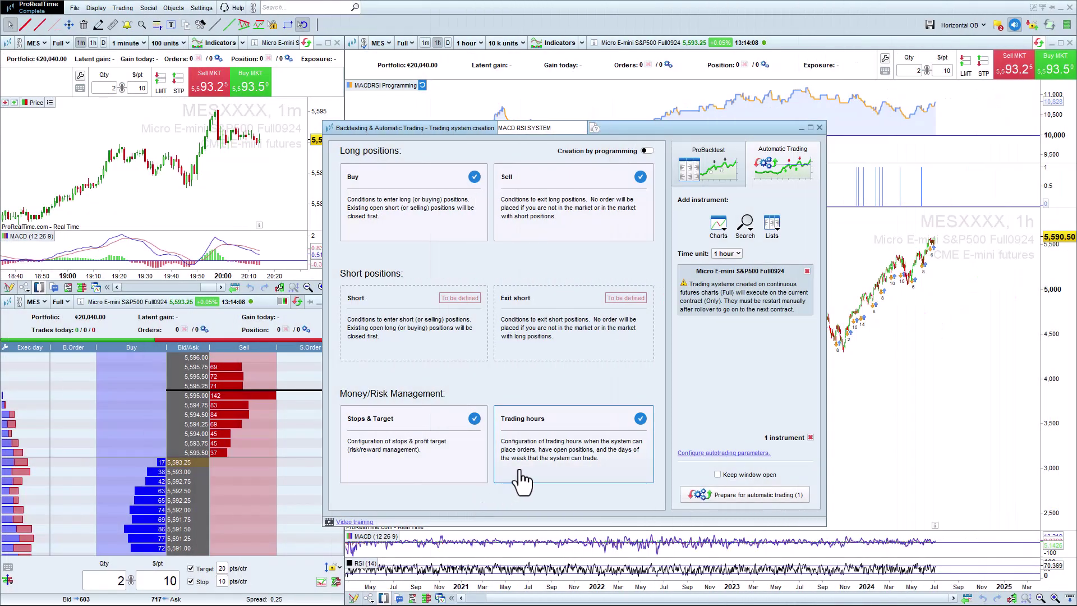
In Trading hours and days, block new entries before 07:00, after 17:00 and on Saturdays.
{"action": "left_click", "coordinate": [521, 478]}
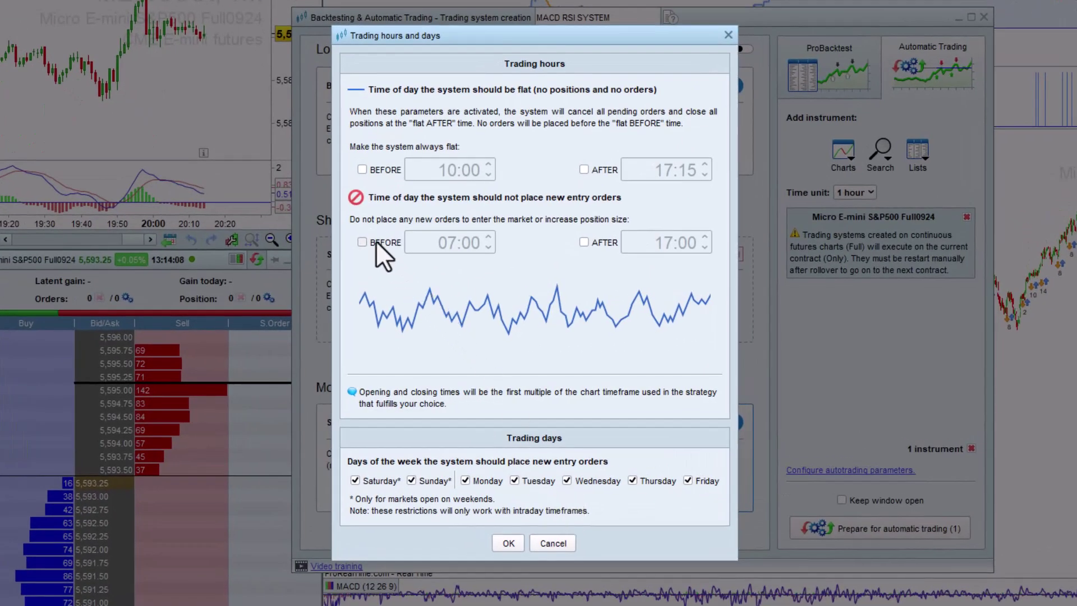
{"action": "left_click", "coordinate": [376, 240]}
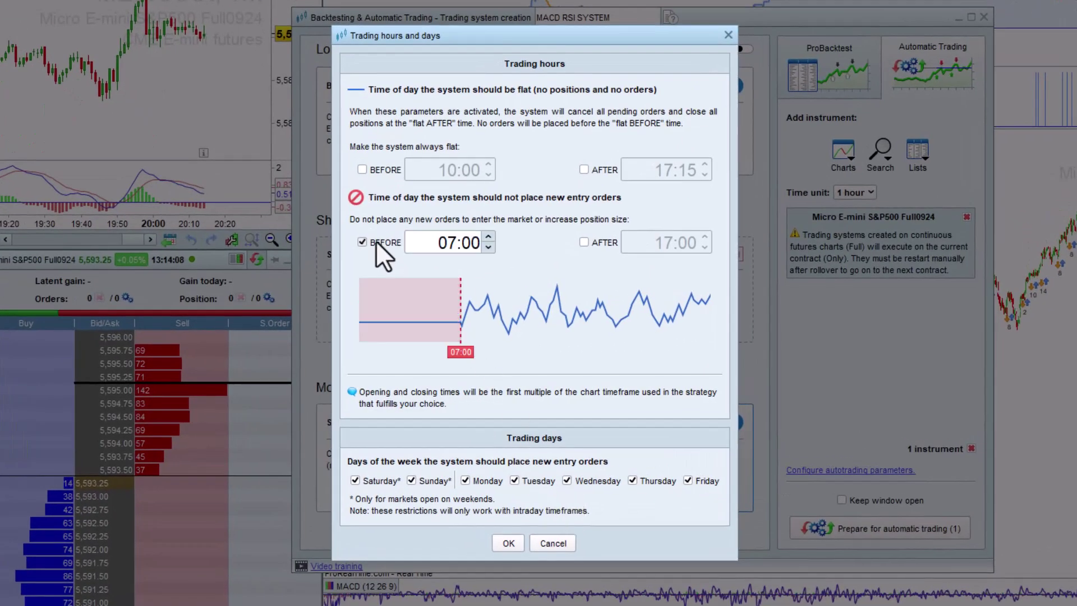
{"action": "left_click", "coordinate": [602, 248]}
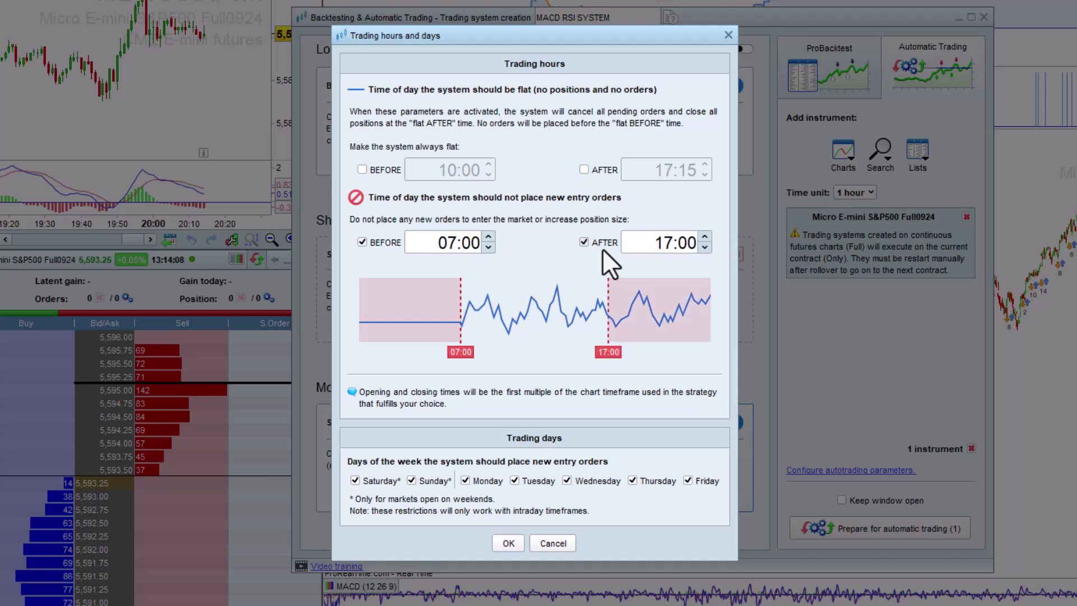
{"action": "left_click", "coordinate": [375, 476]}
{"action": "left_click", "coordinate": [509, 543]}
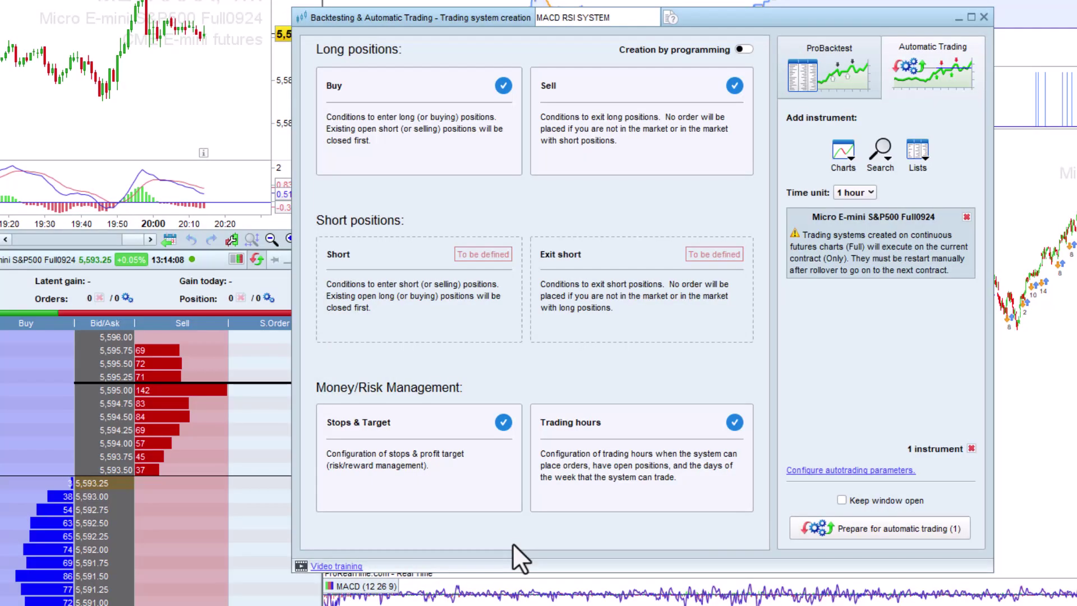
Turn on 'Creation by programming' to display the system's generated code.
{"action": "left_click", "coordinate": [744, 49]}
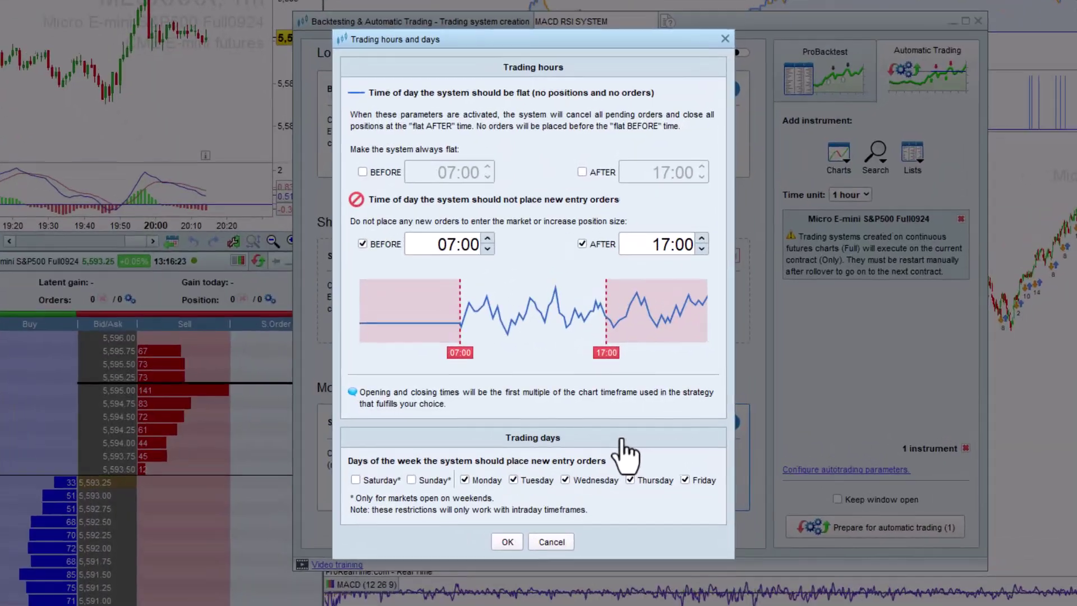
Tick the flat BEFORE 07:00 and AFTER 17:00 options and confirm with OK.
{"action": "left_click", "coordinate": [376, 170]}
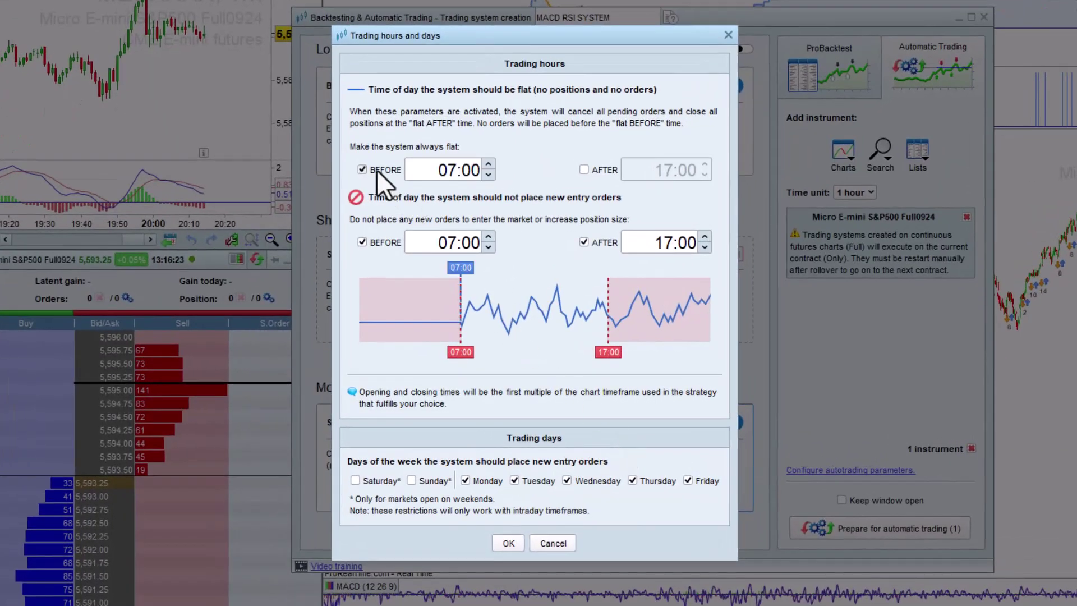
{"action": "left_click", "coordinate": [585, 170]}
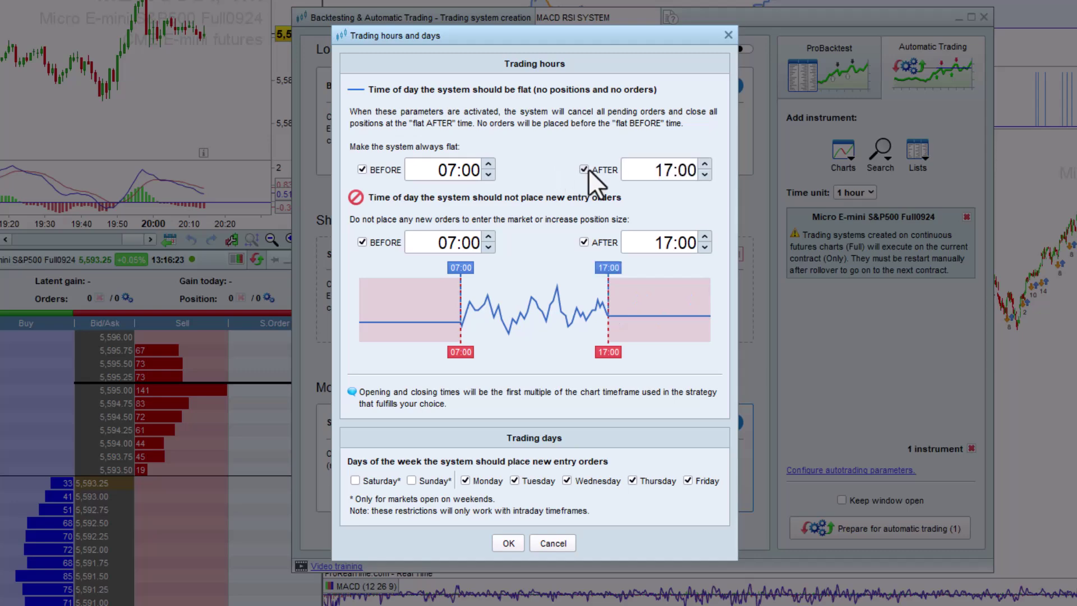
{"action": "left_click", "coordinate": [512, 539]}
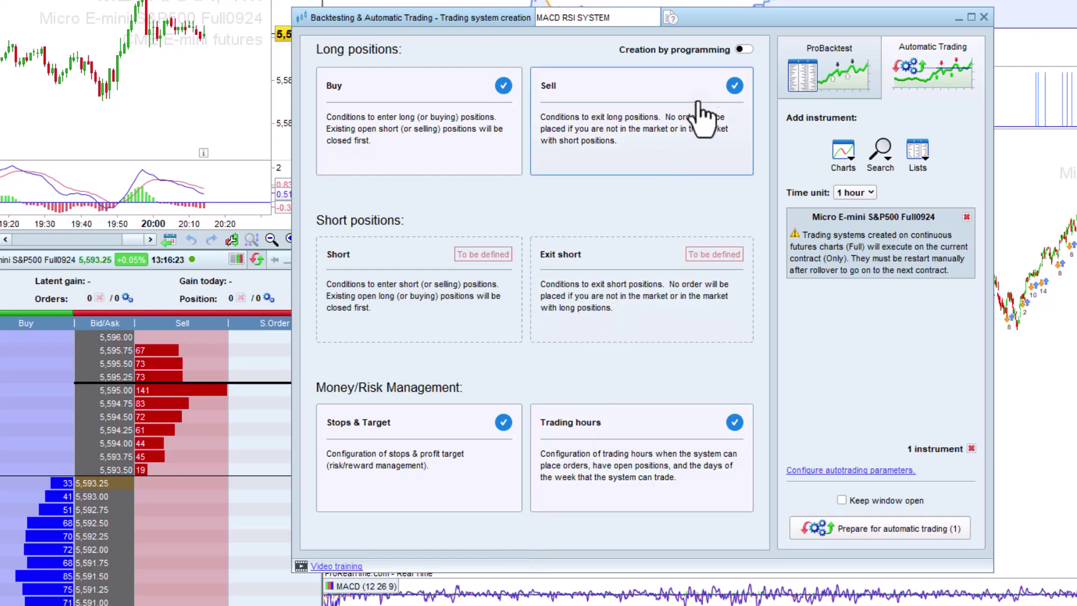
Turn on creation by programming to display the system's generated code.
{"action": "left_click", "coordinate": [742, 50]}
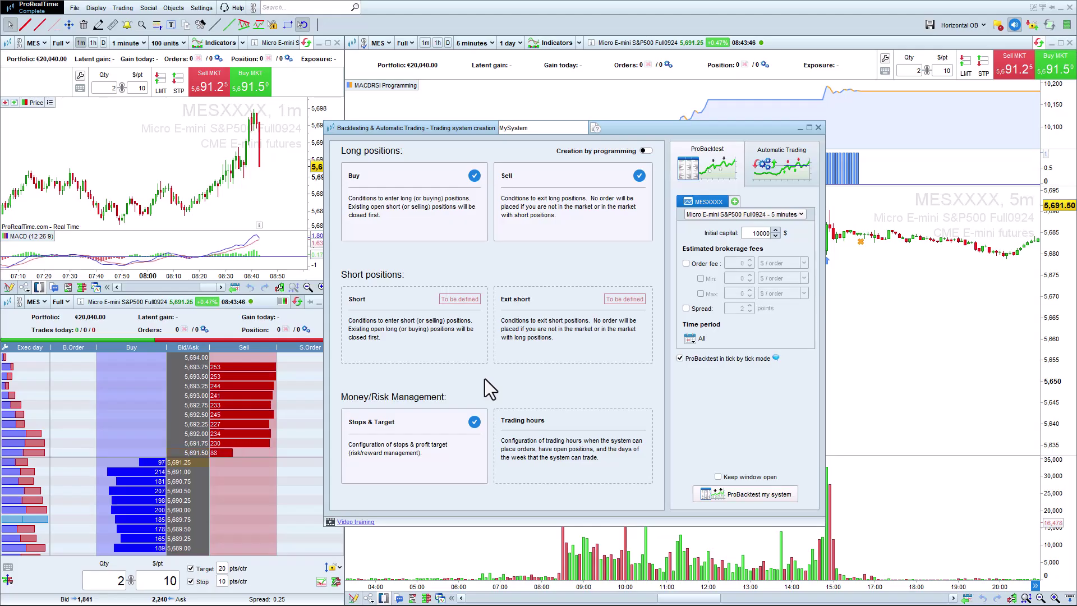
Open the Stops & Target box in the MySystem creation window.
{"action": "left_click", "coordinate": [457, 448]}
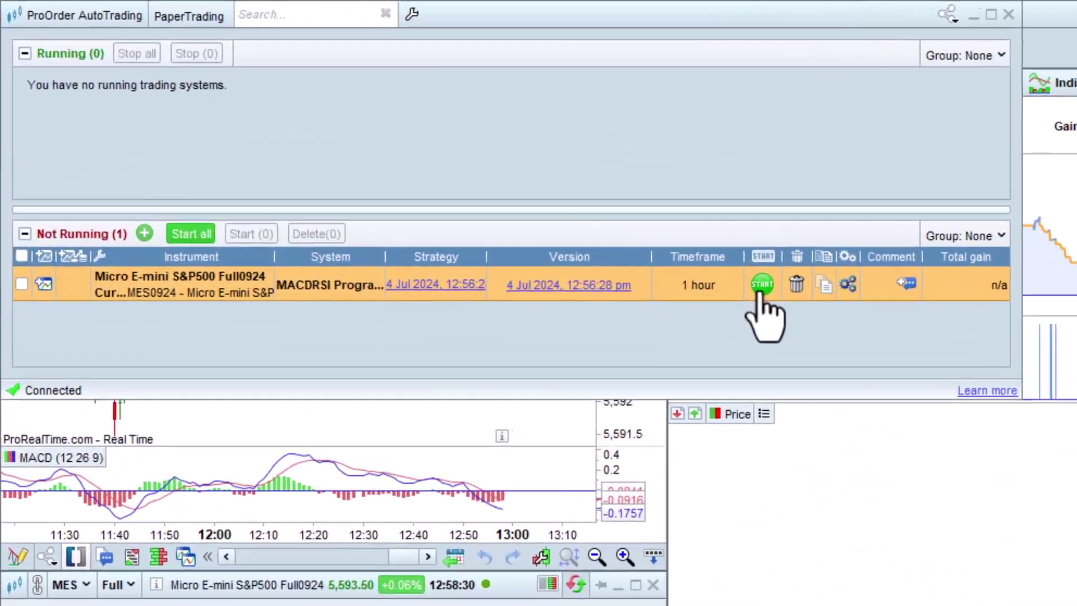
Start MACDRSI Programming and modify its 6 orders-per-day limit.
{"action": "left_click", "coordinate": [393, 146]}
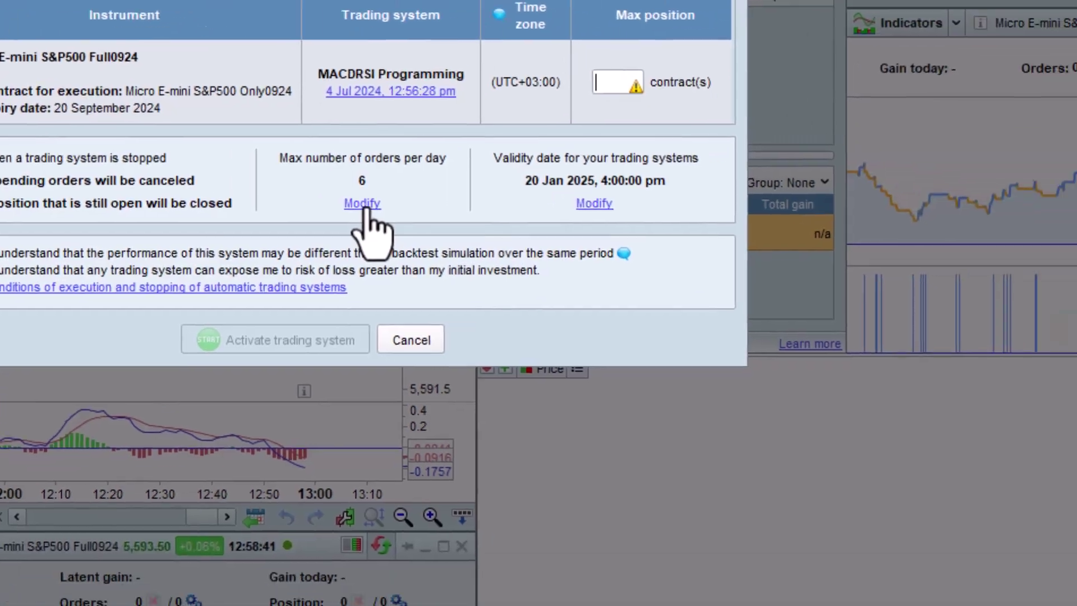
{"action": "left_click", "coordinate": [580, 267]}
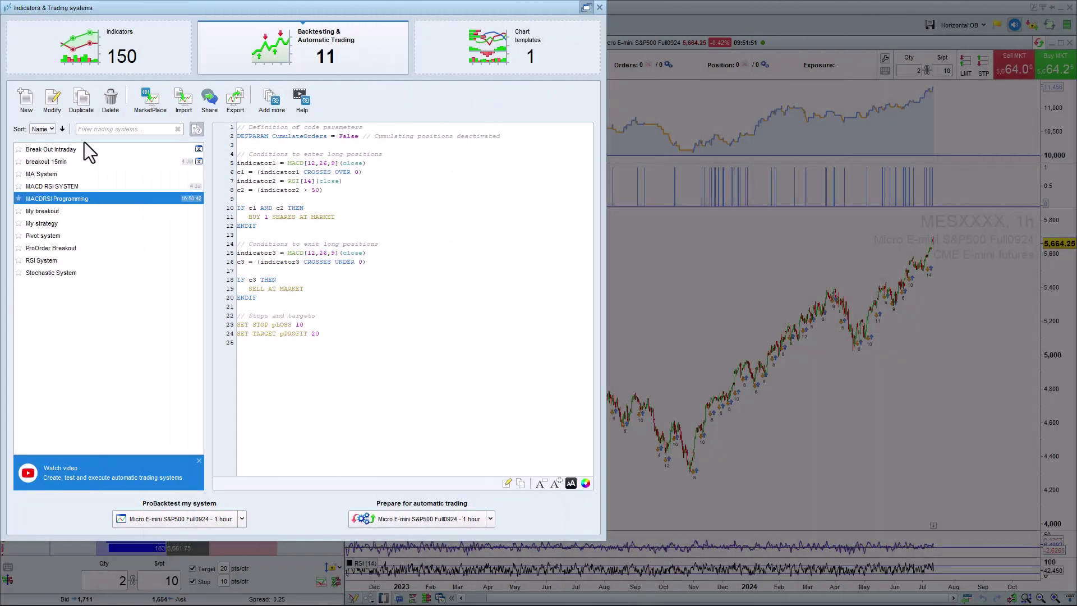
Insert 'if intradaybarindex=0 then / n=0 / endif' at line 9 of MACDRSI Programming's code.
{"action": "left_click", "coordinate": [51, 109]}
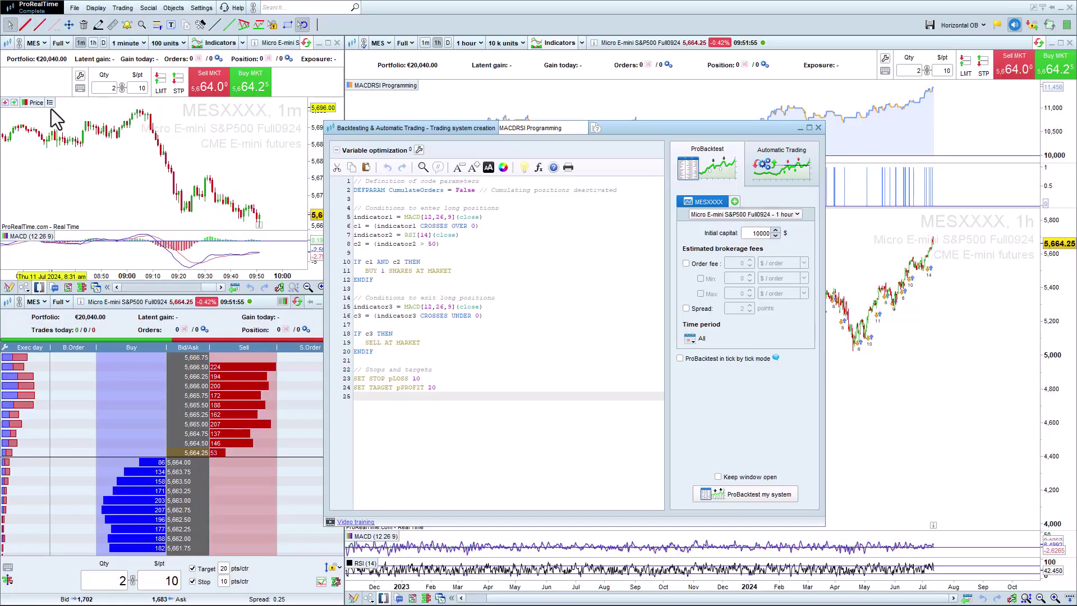
{"action": "left_click", "coordinate": [366, 252]}
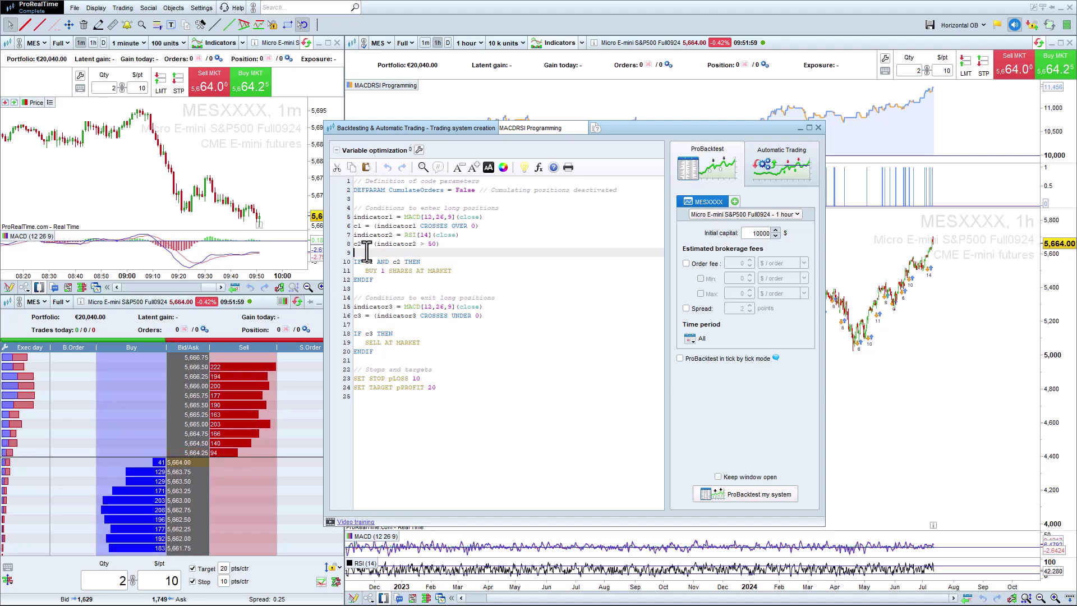
{"action": "key", "text": "Return"}
{"action": "key", "text": "Return"}
{"action": "key", "text": "Up"}
{"action": "type", "text": "if intradaybarindex=0 then"}
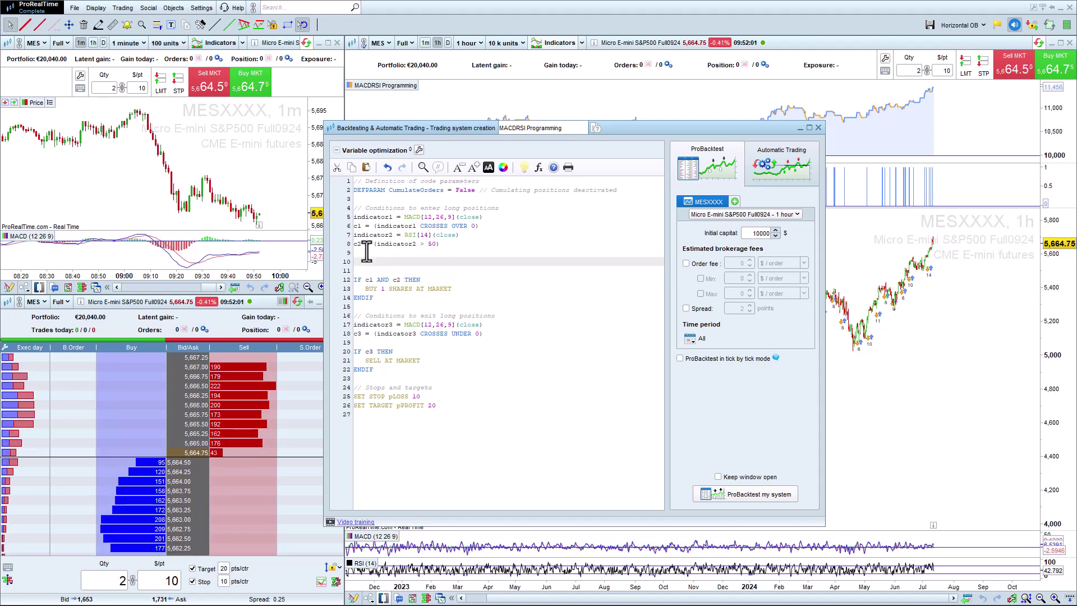
{"action": "key", "text": "Return"}
{"action": "type", "text": "n=0"}
{"action": "key", "text": "Return"}
{"action": "type", "text": "endif"}
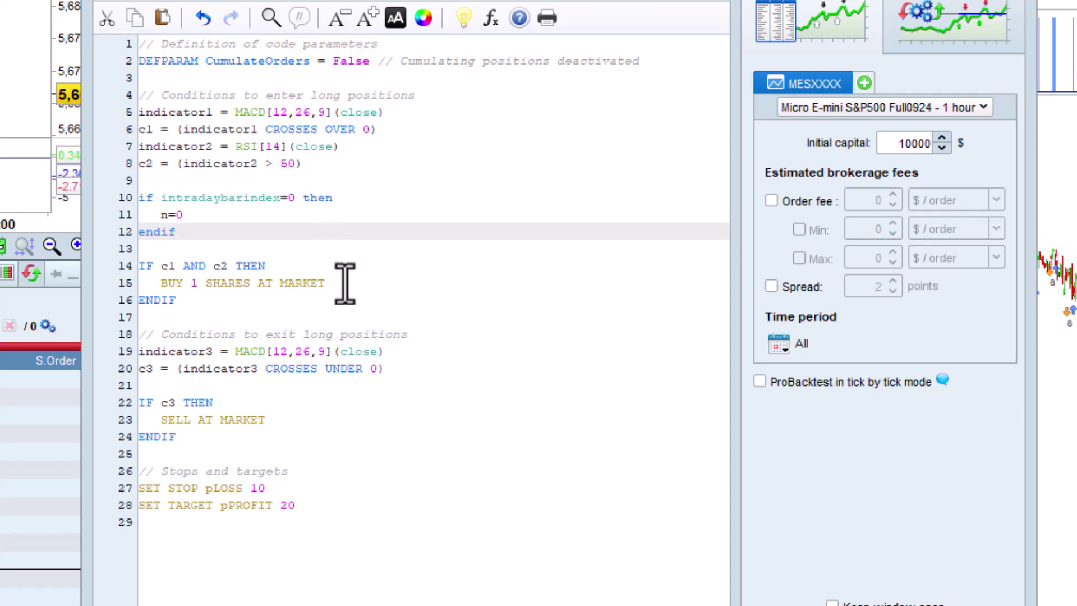
Add an indented 'n=n+1' after the BUY order and 'AND n<4' before THEN on line 14.
{"action": "left_click", "coordinate": [344, 283]}
{"action": "key", "text": "Return"}
{"action": "key", "text": "Tab"}
{"action": "type", "text": "n=n"}
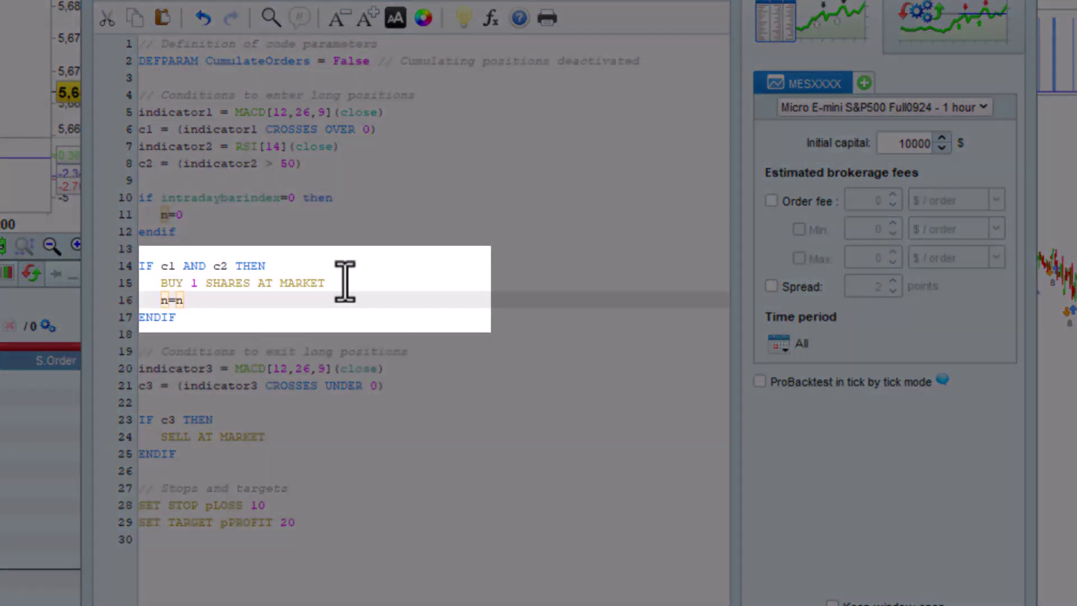
{"action": "type", "text": "+1"}
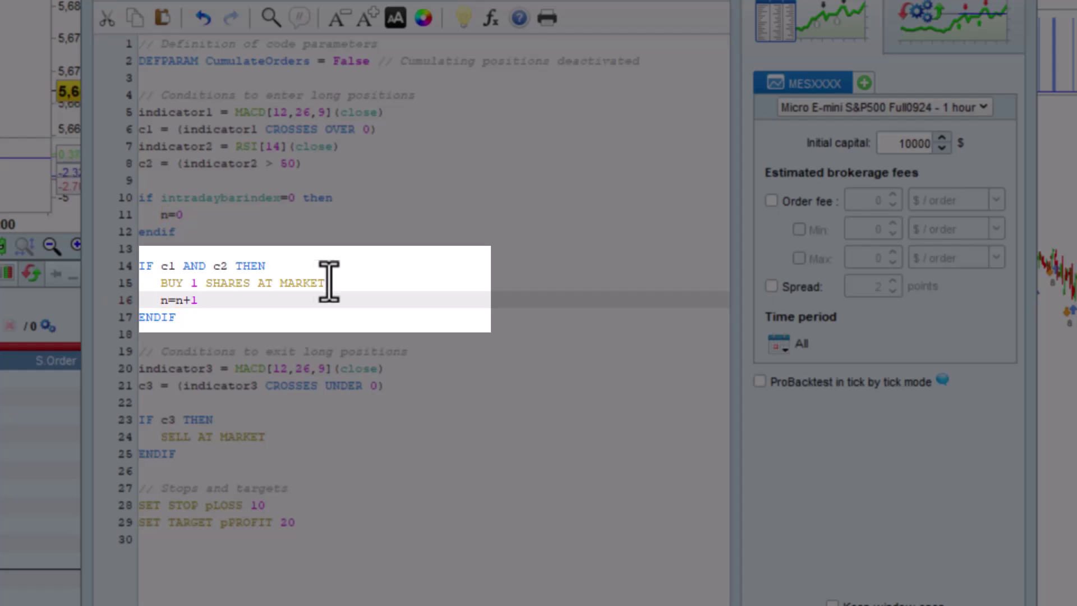
{"action": "left_click", "coordinate": [235, 265]}
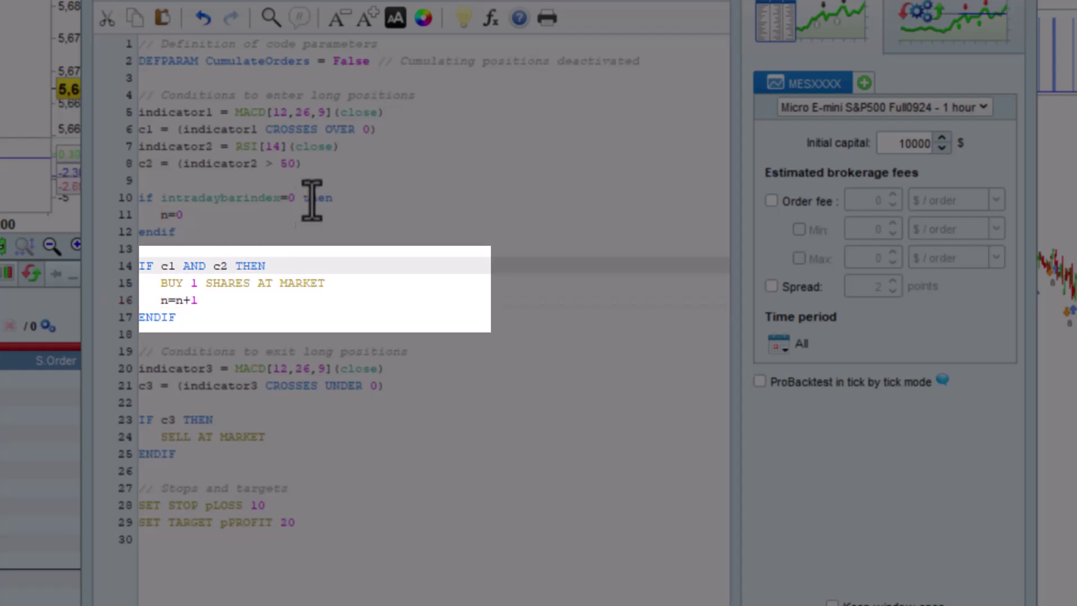
{"action": "type", "text": "AND n"}
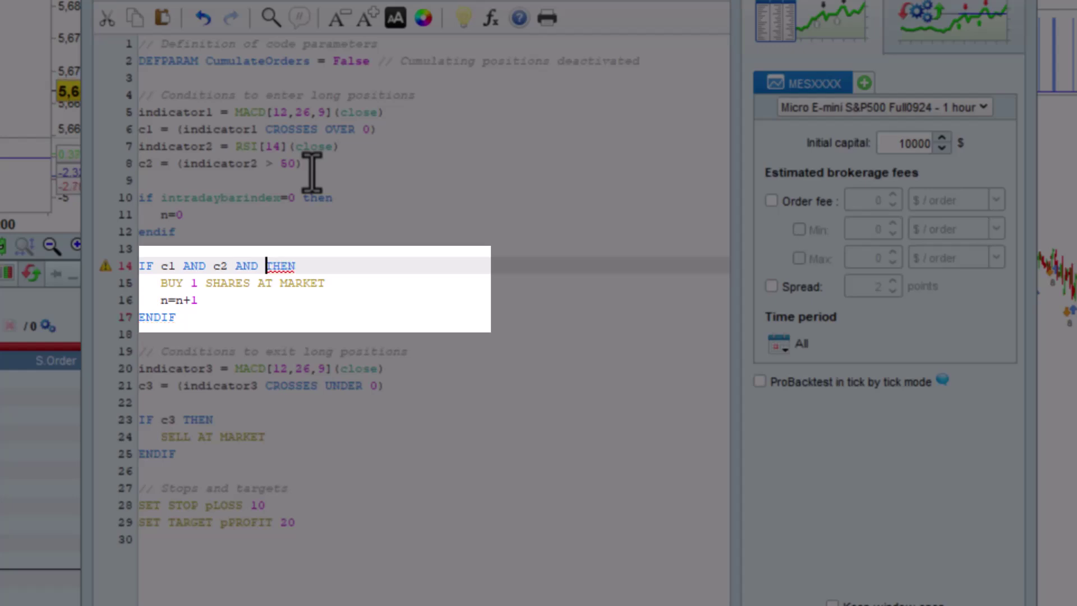
{"action": "type", "text": "<4"}
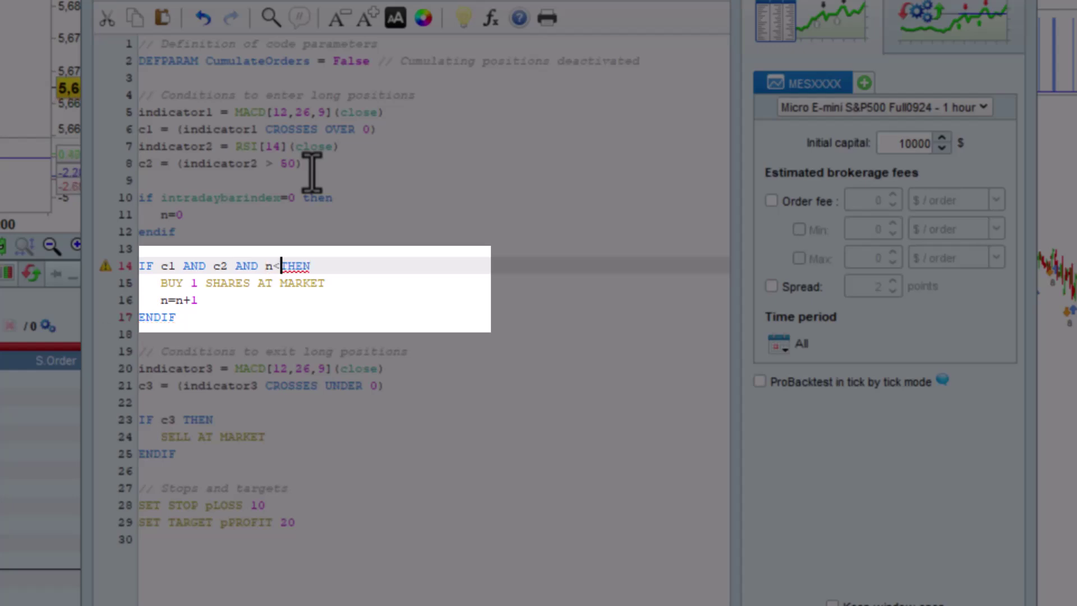